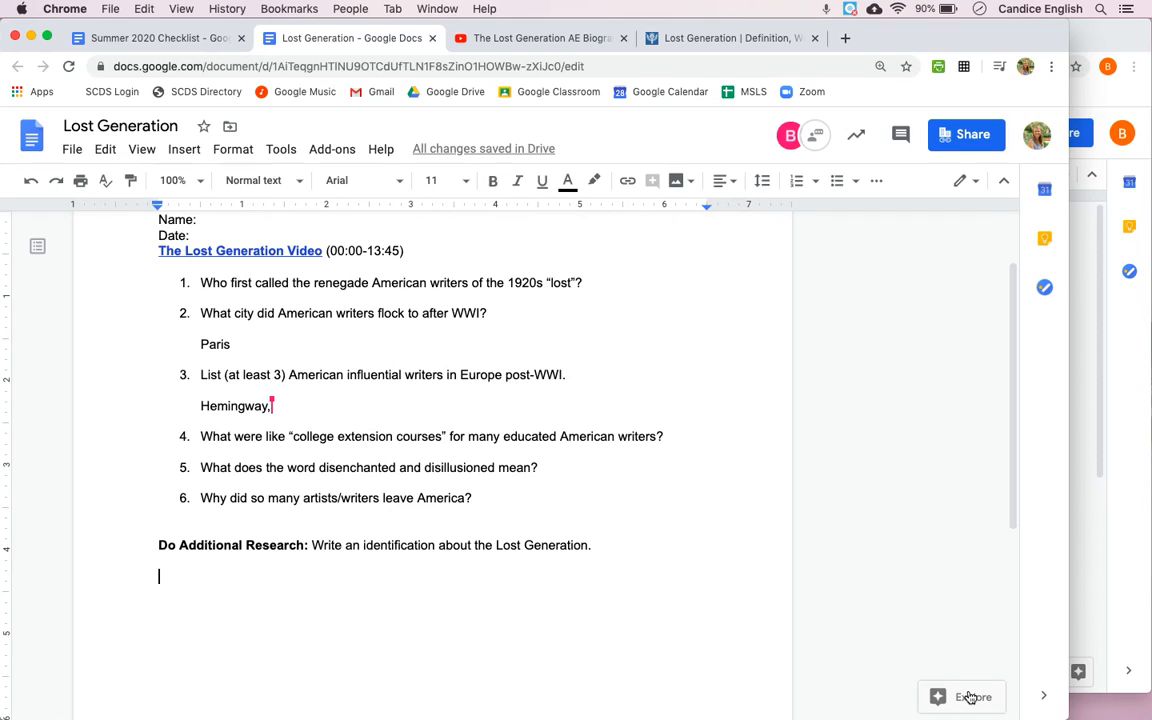
Step: Use Explore in the document to search the web for "lost generation britannica"
left_click(969, 697)
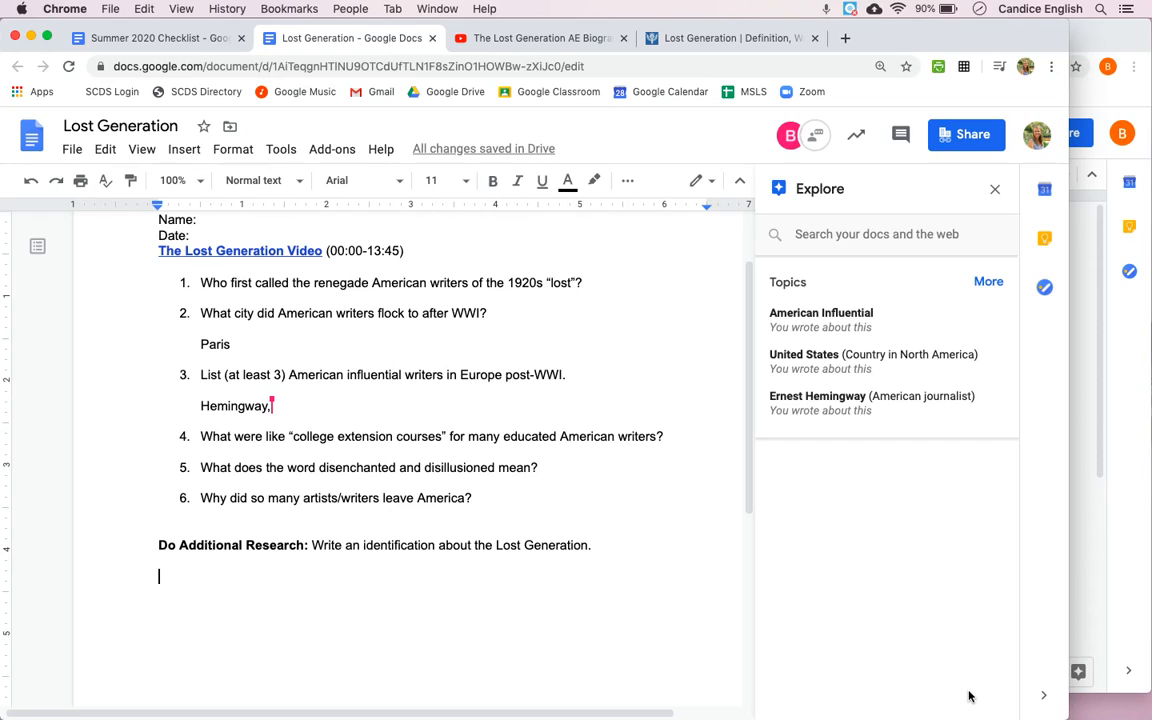
left_click(905, 238)
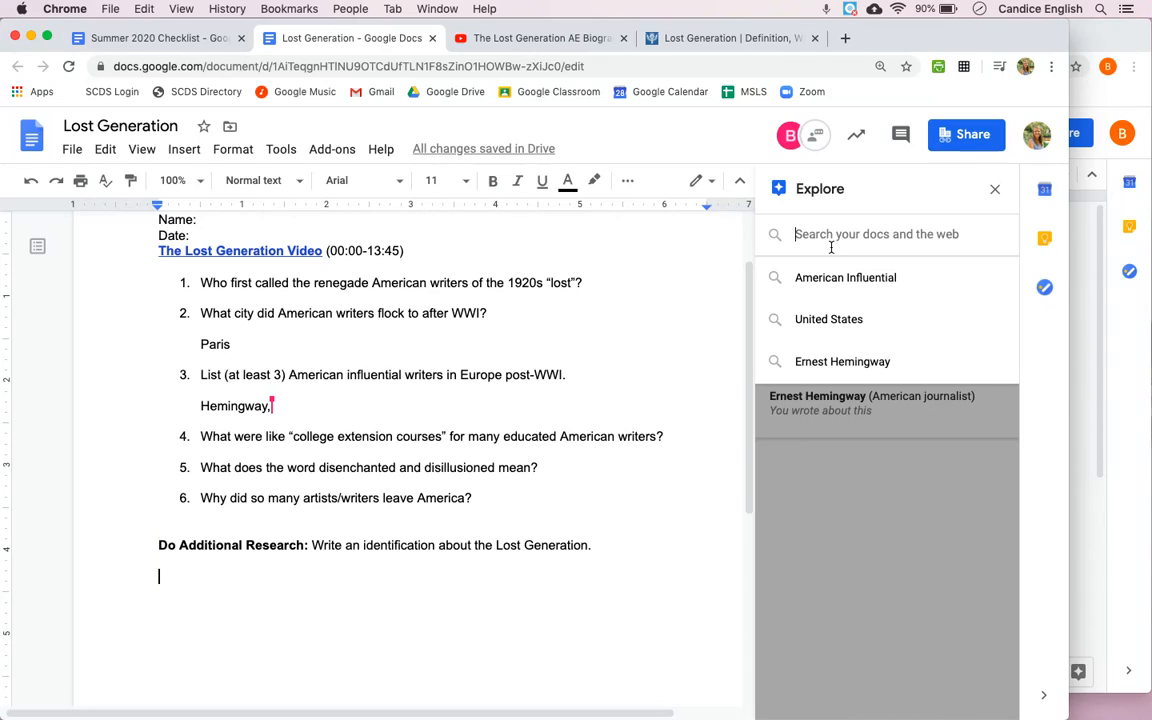
type("lost")
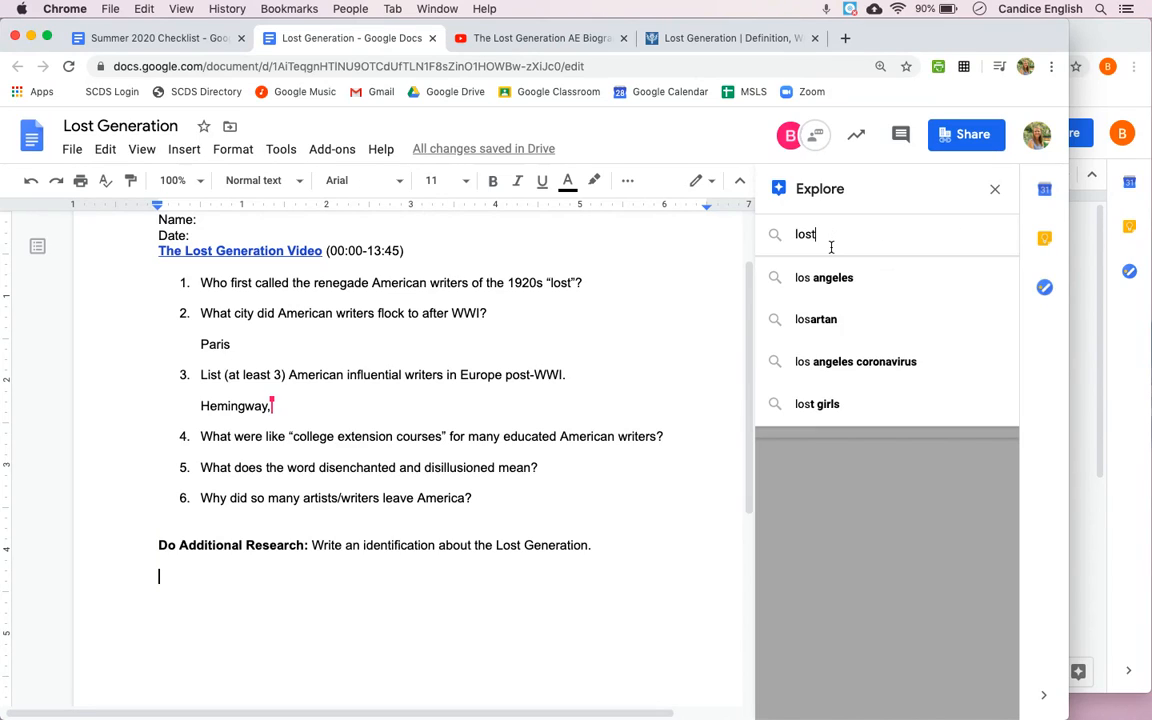
type(" generation brit")
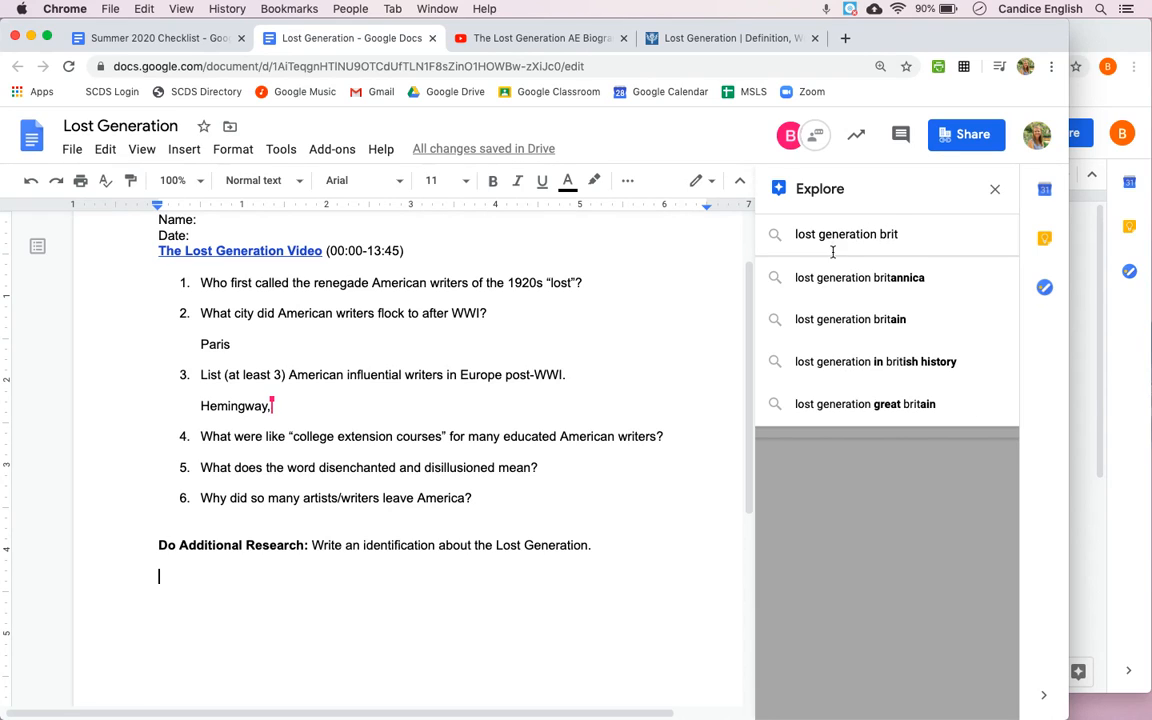
left_click(850, 279)
left_click(850, 283)
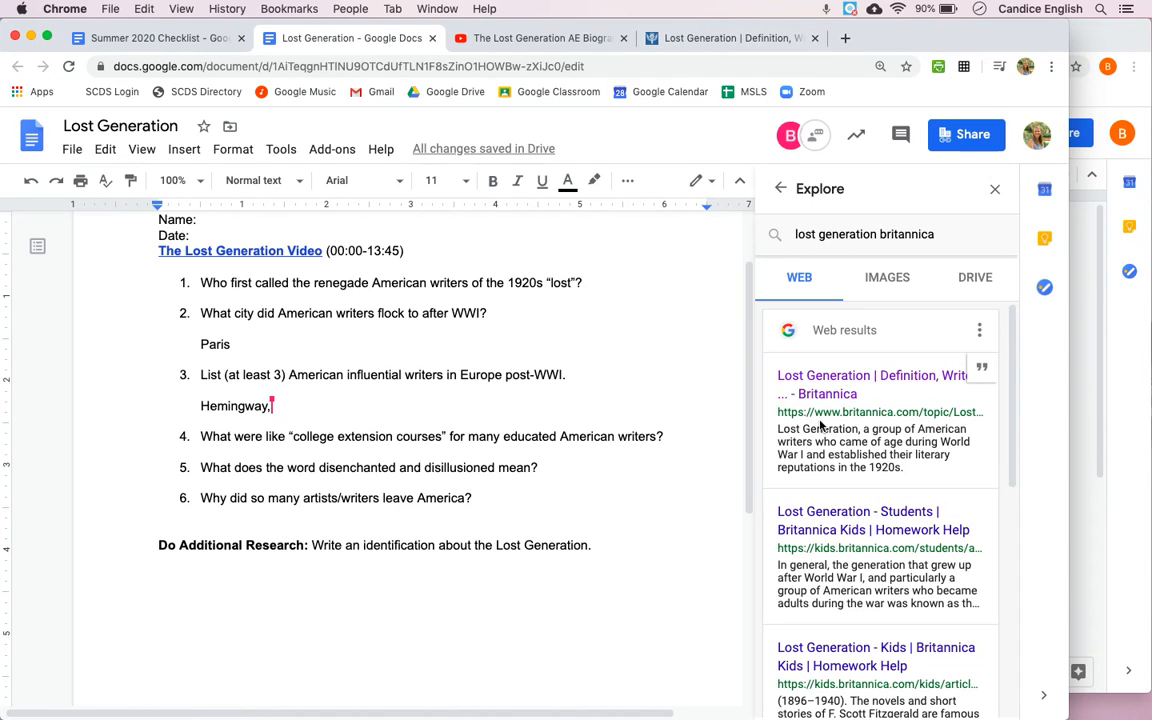
Step: Look through the web results and open the Britannica article "Lost Generation | Definition, Writers"
scroll(820, 425, "down", 5)
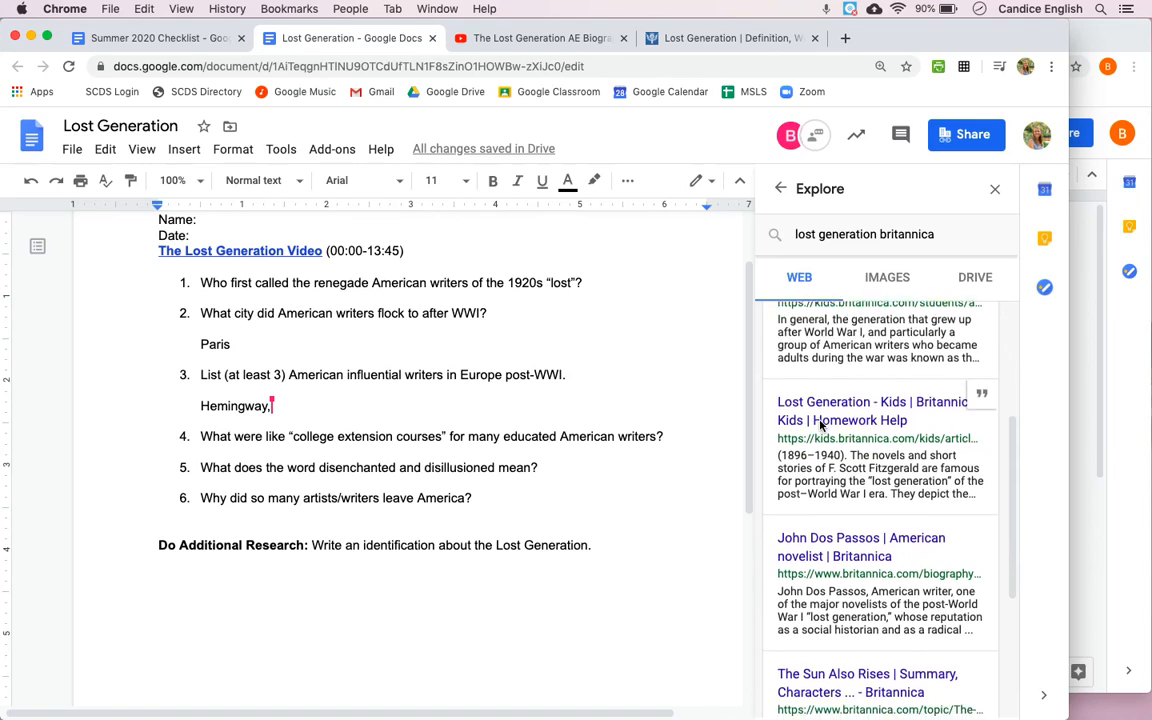
scroll(820, 425, "down", 3)
scroll(820, 421, "up", 5)
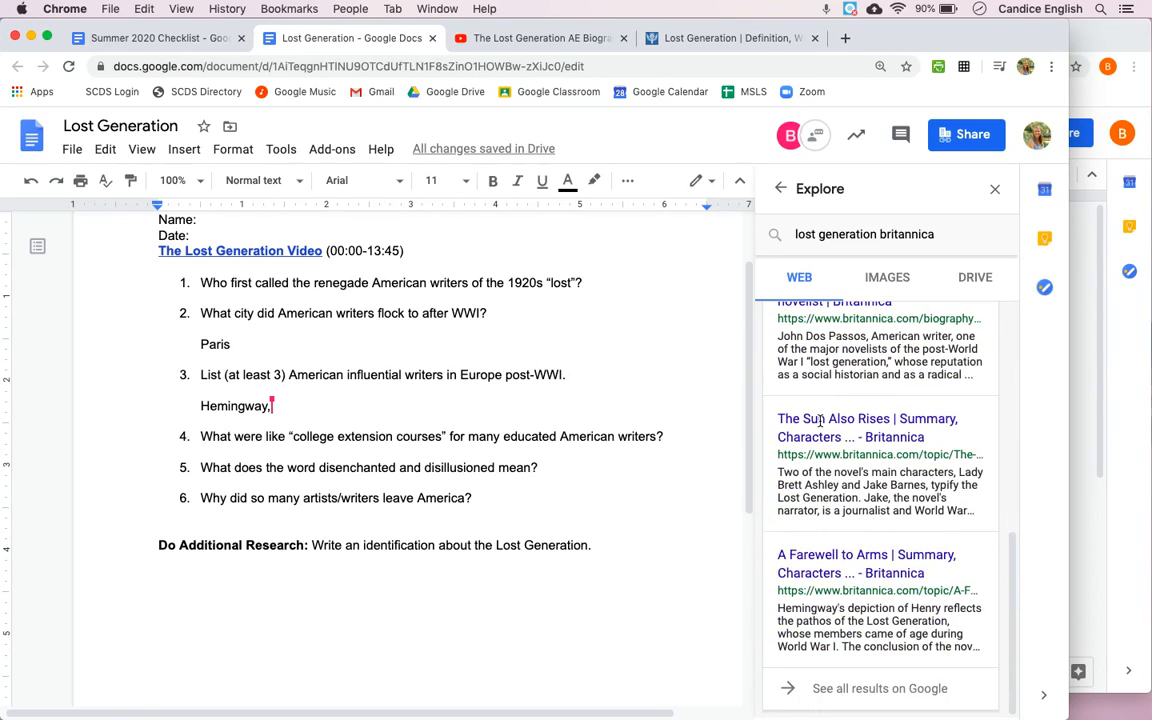
scroll(820, 422, "up", 3)
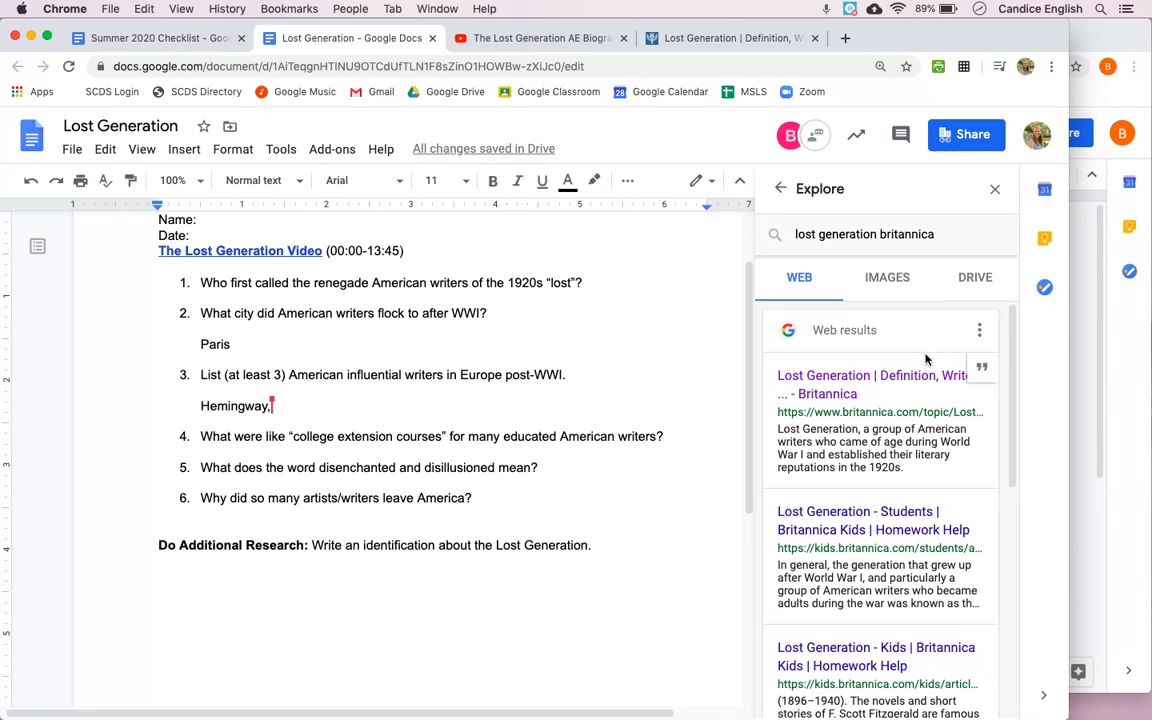
left_click(829, 398)
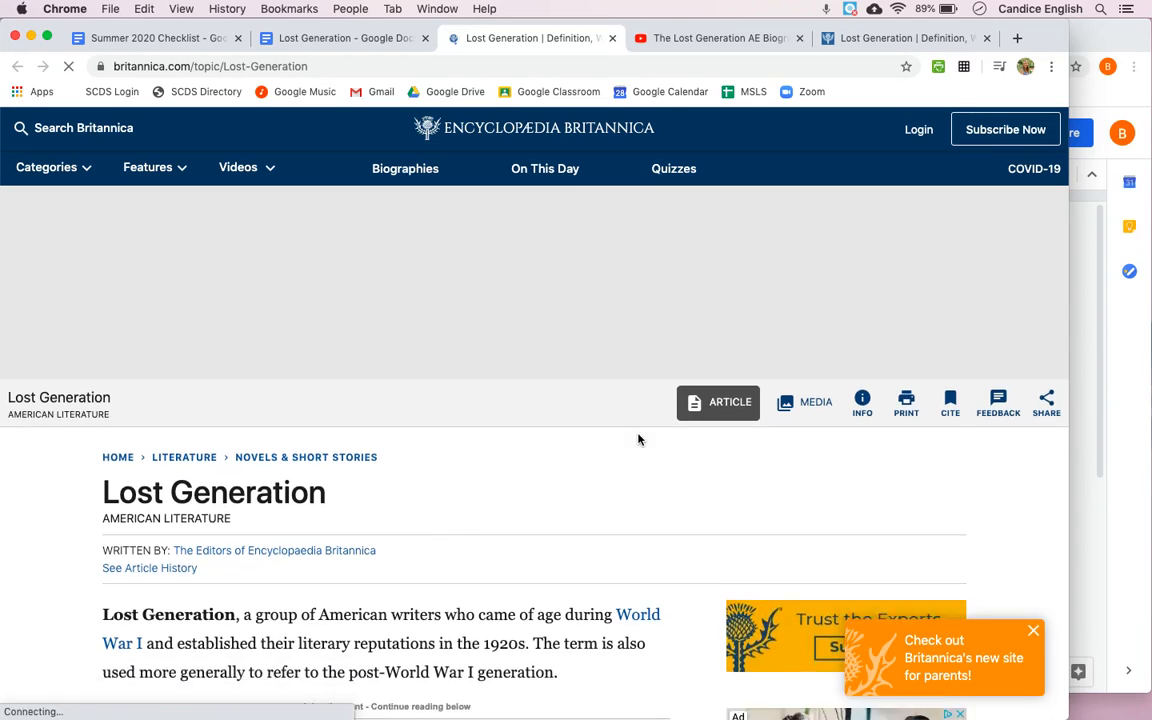
scroll(638, 440, "down", 10)
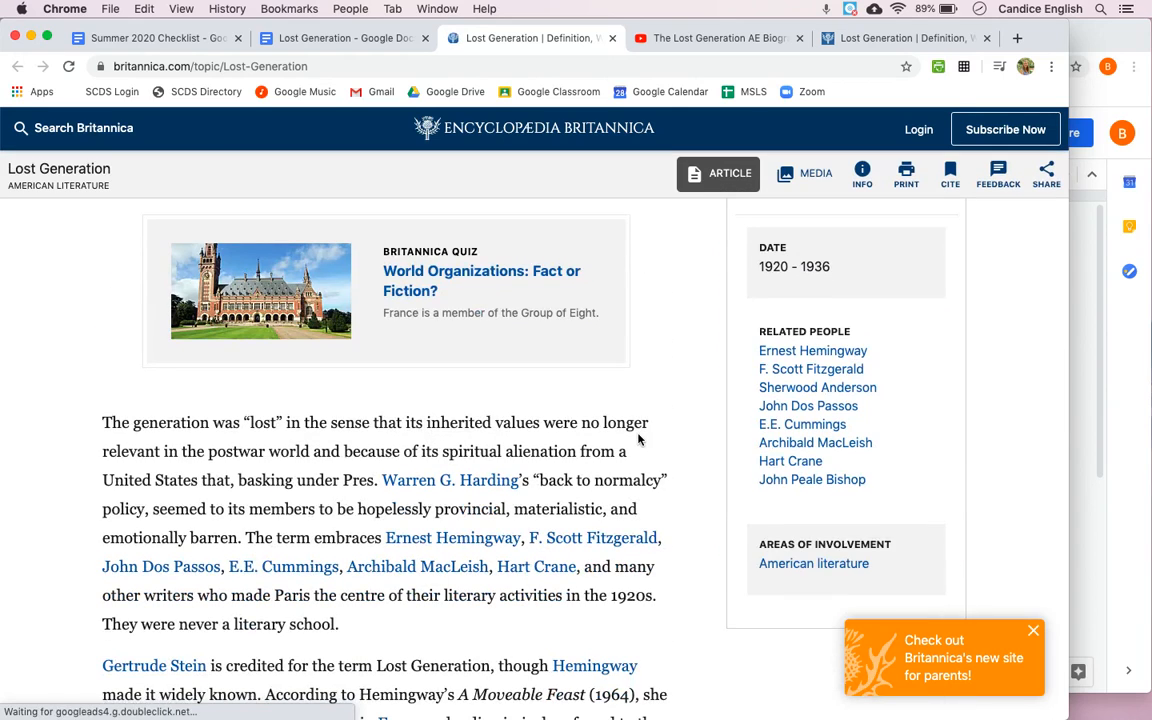
Step: Copy the Britannica article passage running from "The generation was 'lost'" through "United States that, basking under"
left_click(340, 38)
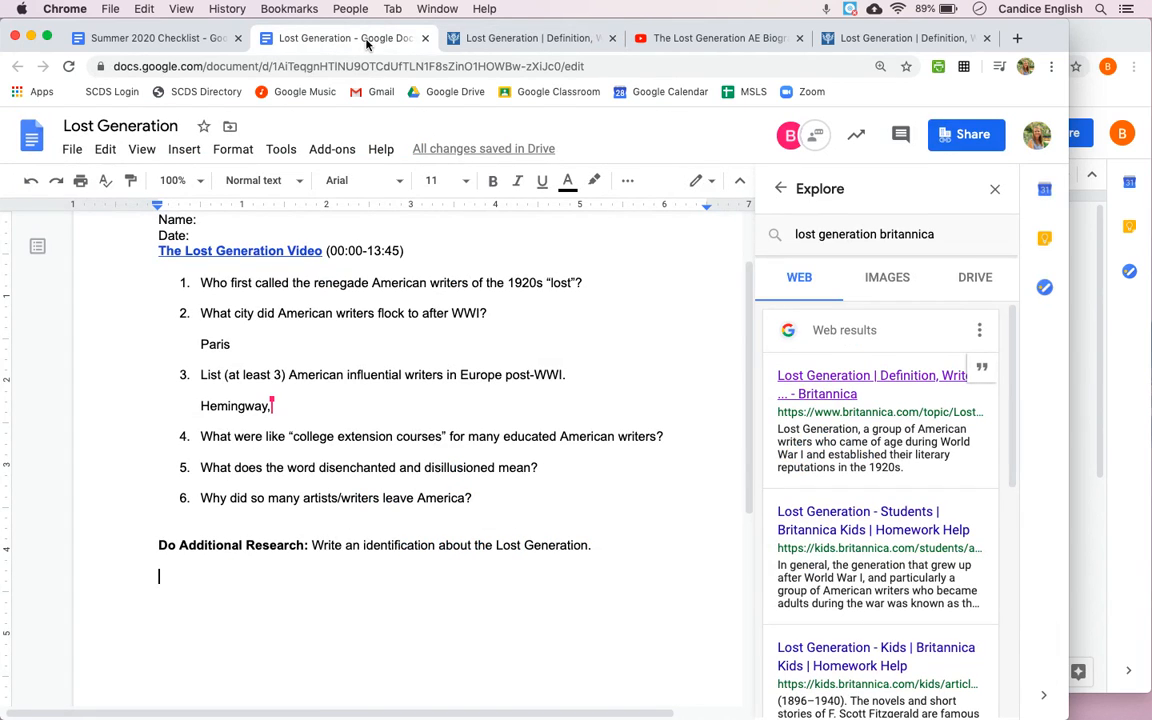
left_click(452, 39)
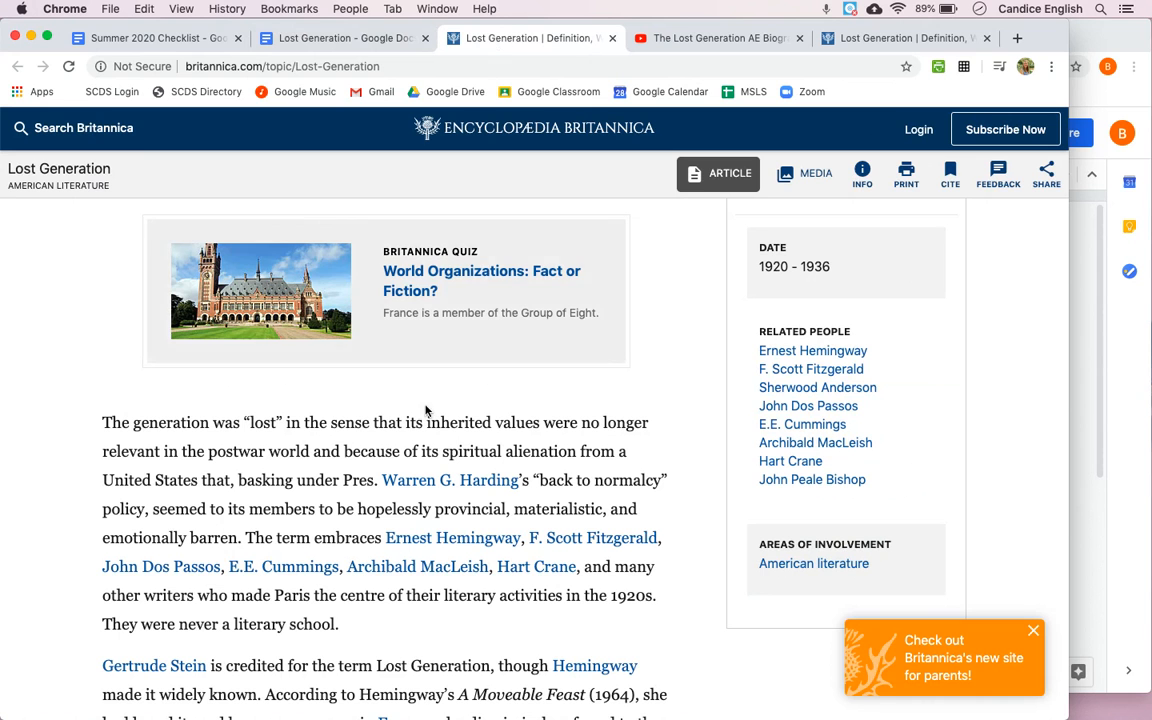
scroll(425, 413, "down", 7)
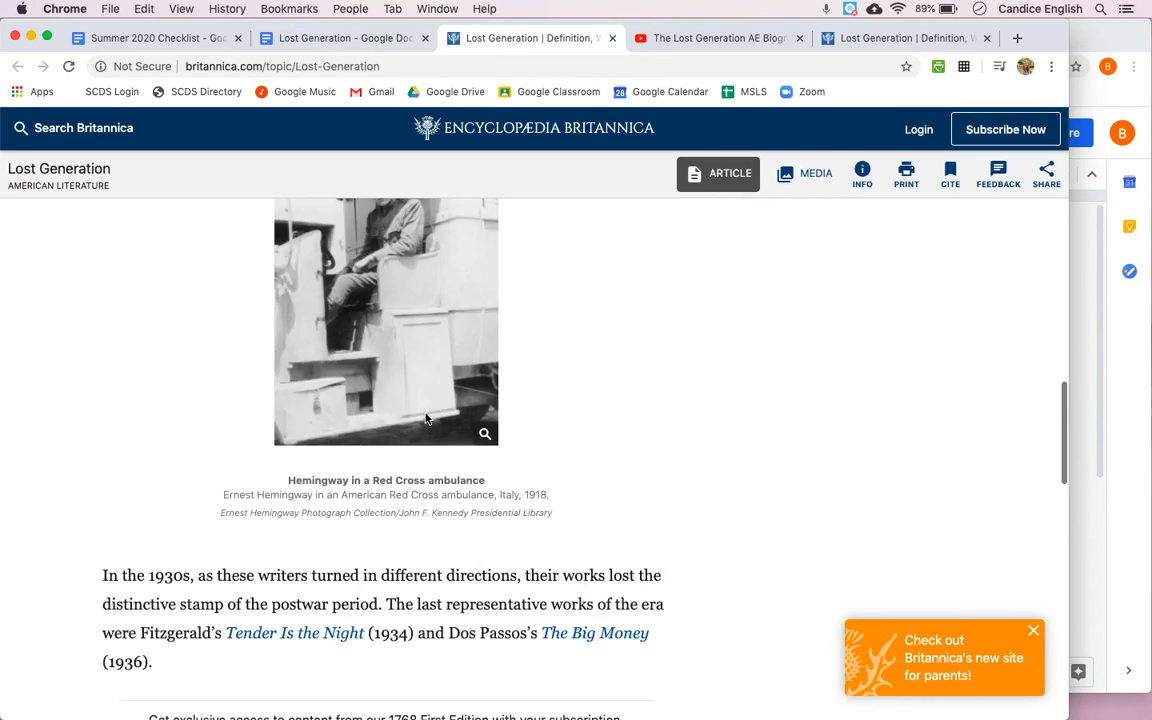
scroll(427, 420, "up", 4)
scroll(427, 420, "up", 5)
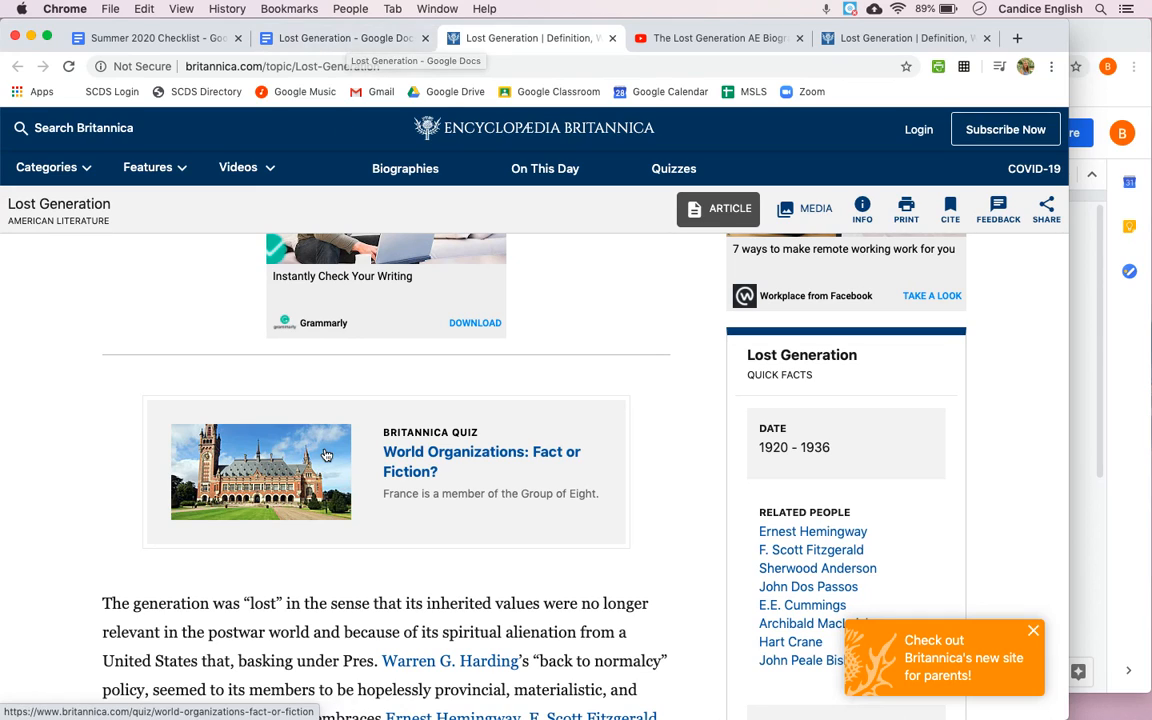
scroll(325, 455, "down", 1)
scroll(325, 455, "down", 1)
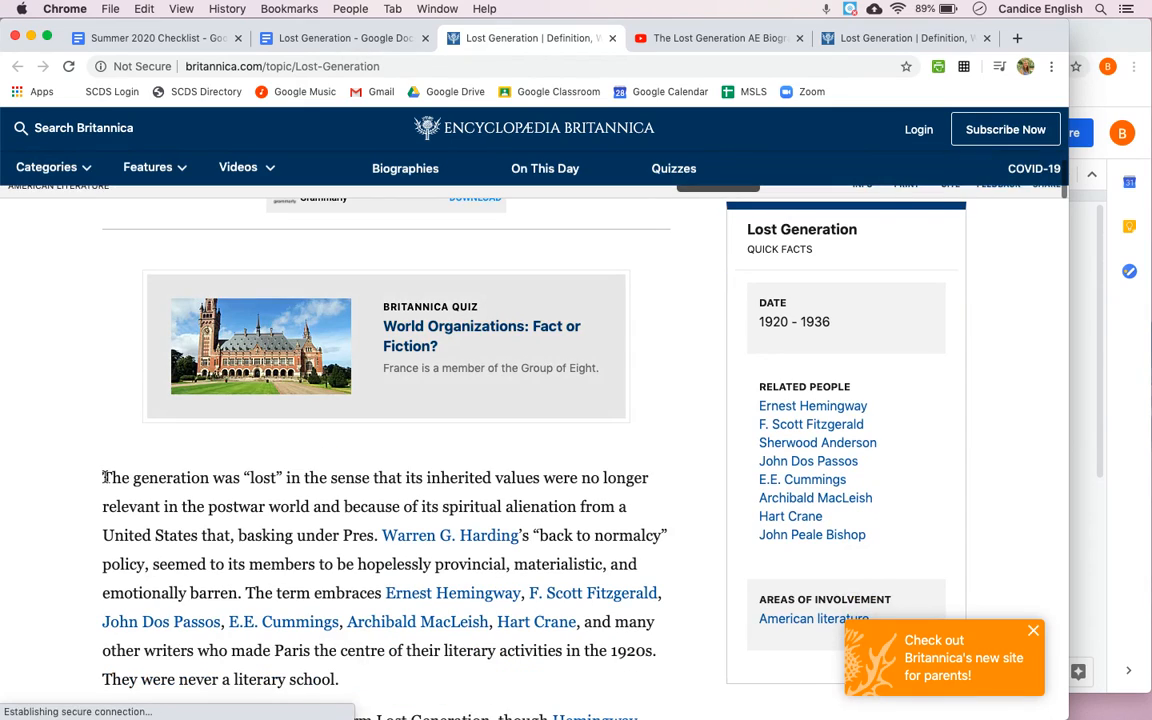
left_click_drag(104, 478, 239, 508)
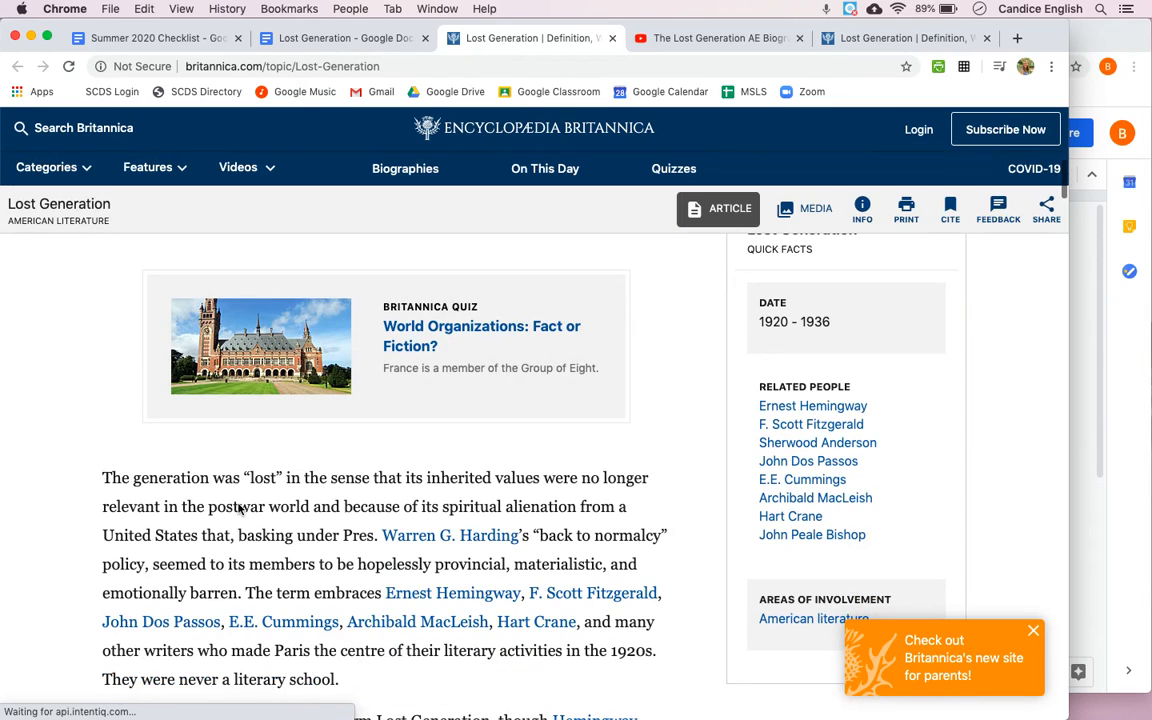
left_click(103, 478)
left_click_drag(103, 478, 343, 533)
key("super+c")
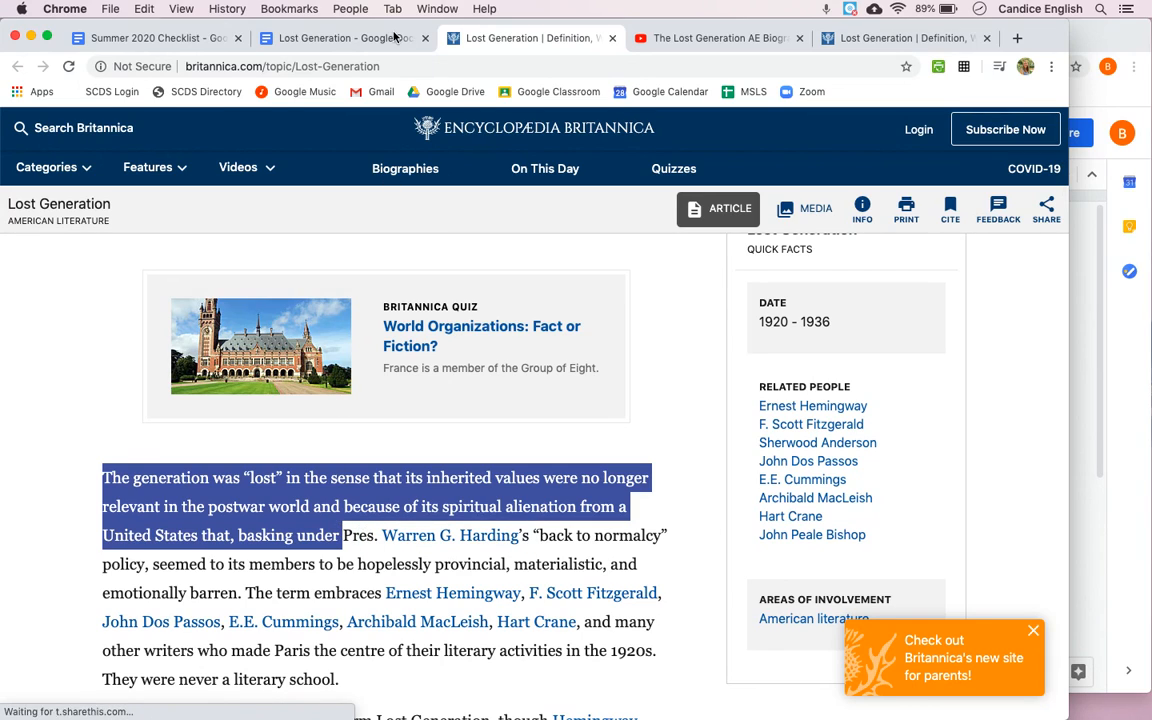
Step: Paste the copied passage into the Lost Generation document below the "Do Additional Research" prompt
key("ctrl+shift+Tab")
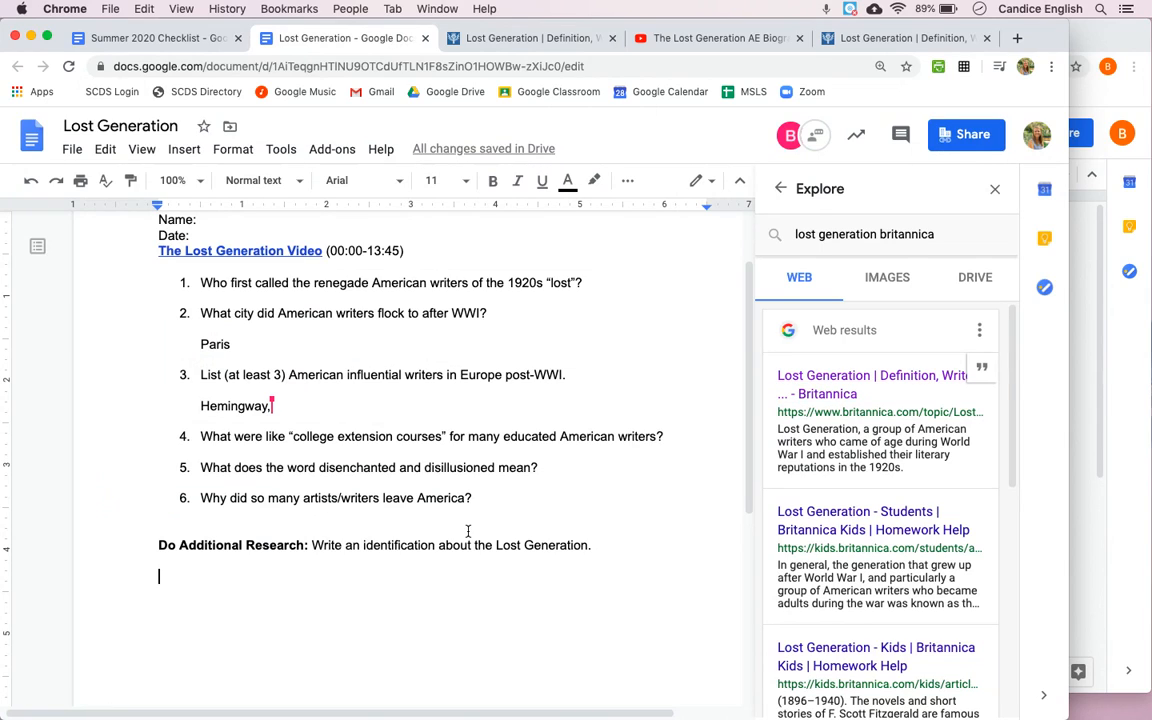
left_click(351, 590)
key("super+v")
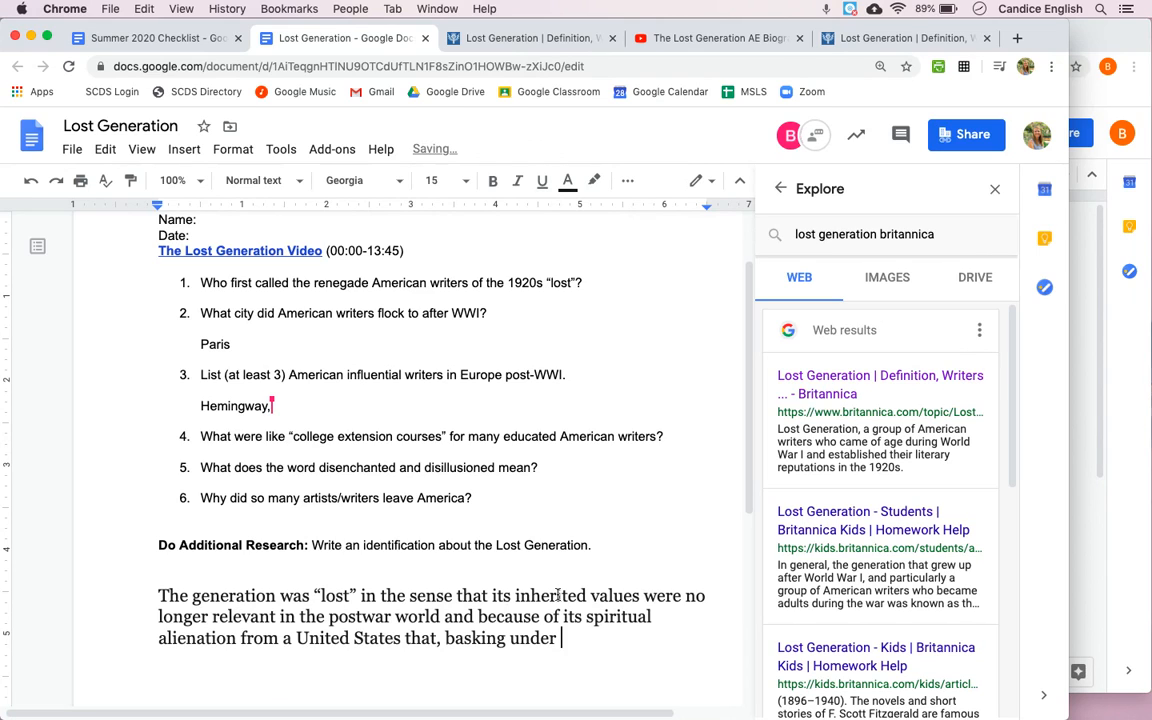
Step: Enclose the pasted passage in quotation marks, removing the trailing space after "basking under"
scroll(570, 650, "down", 2)
left_click(155, 506)
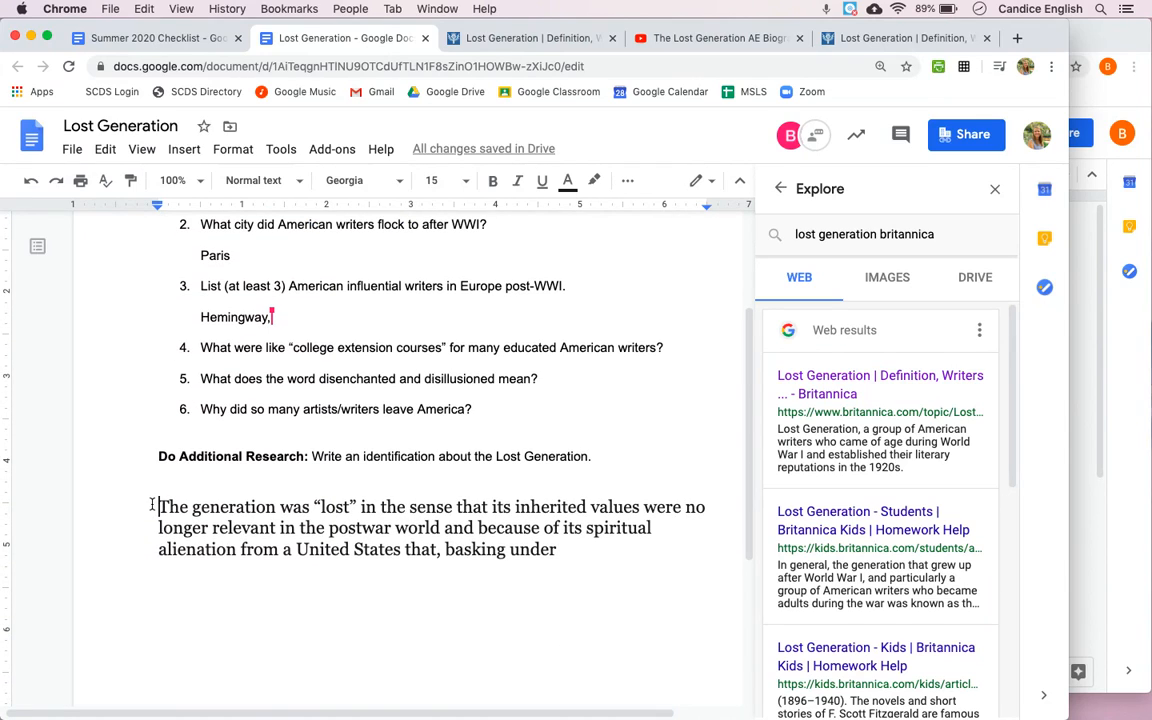
type("\"")
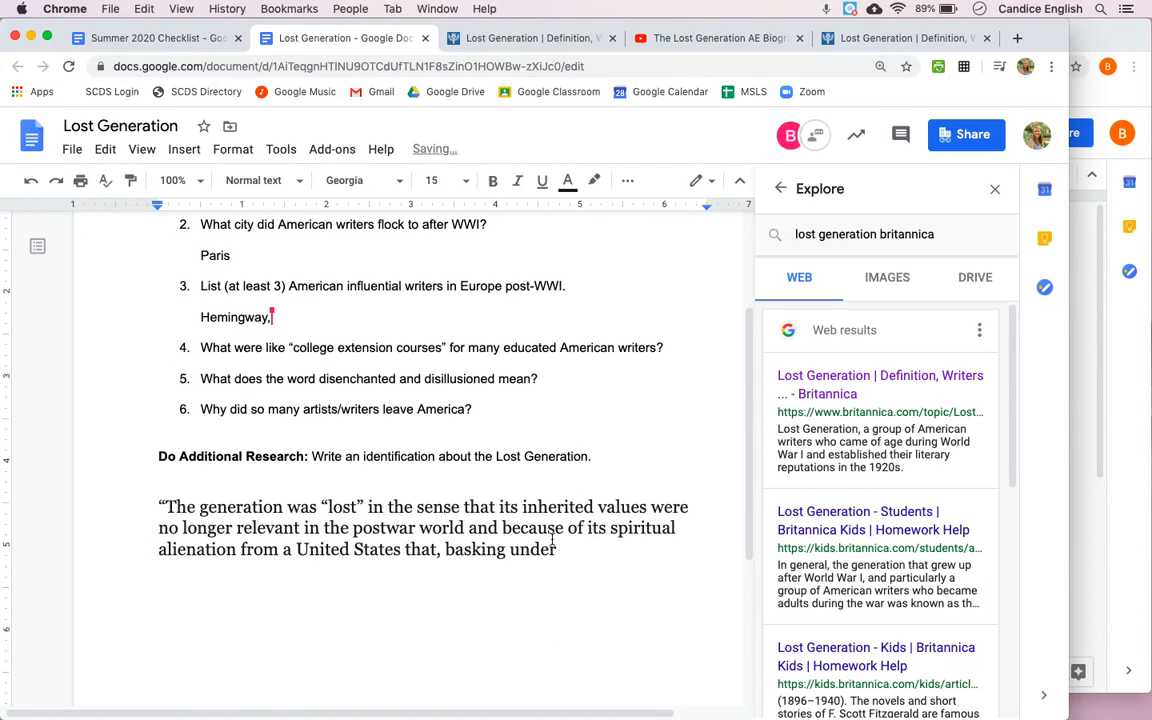
key("BackSpace")
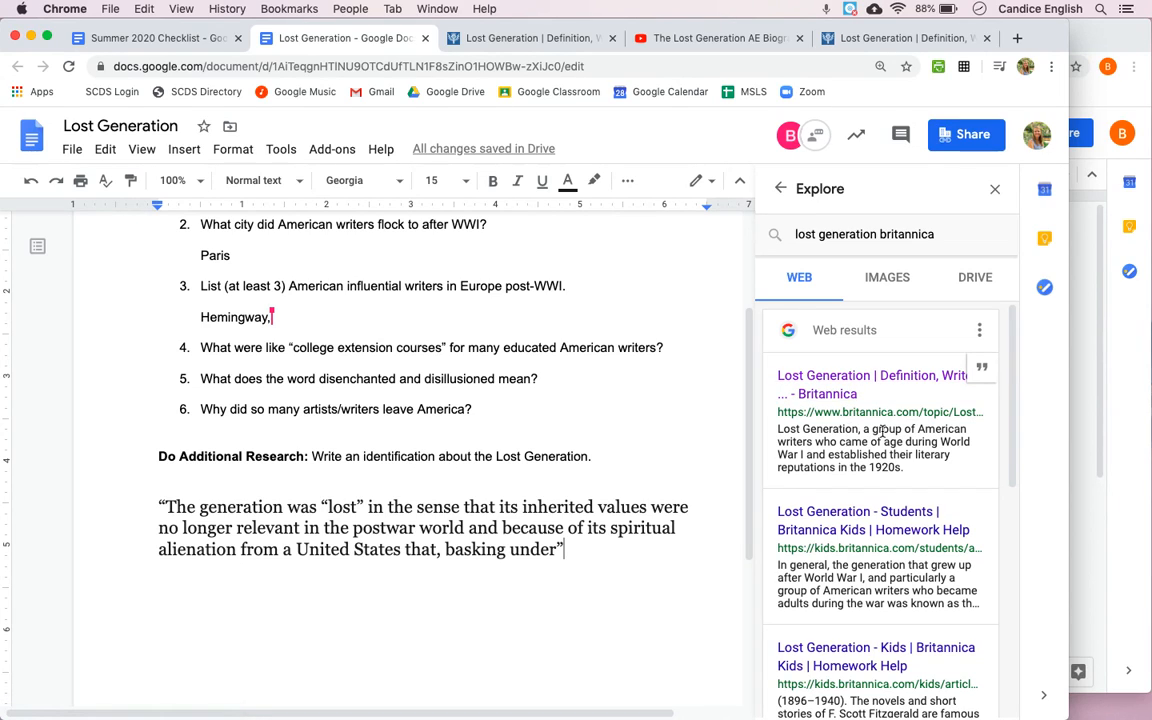
Step: Cite the Britannica Lost Generation result as a footnote after the closing quotation mark and check the footnote at the page's end
left_click(984, 371)
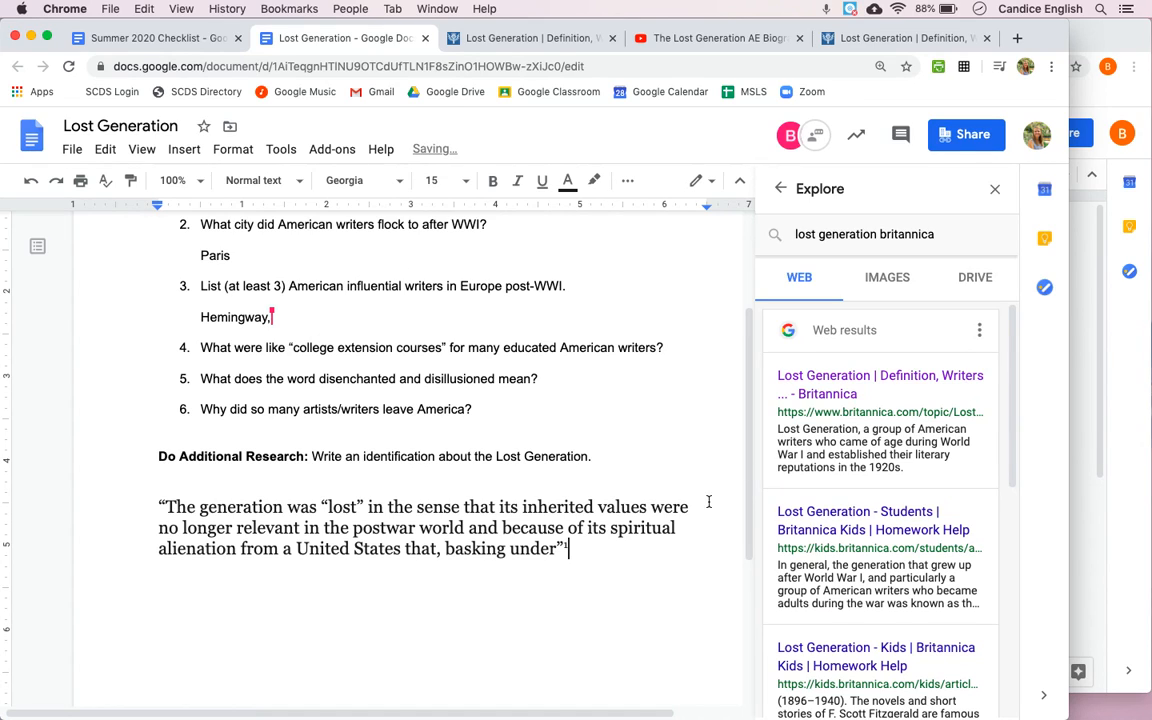
key("shift+Left")
key("shift+Left")
key("shift+Left")
key("shift+Left")
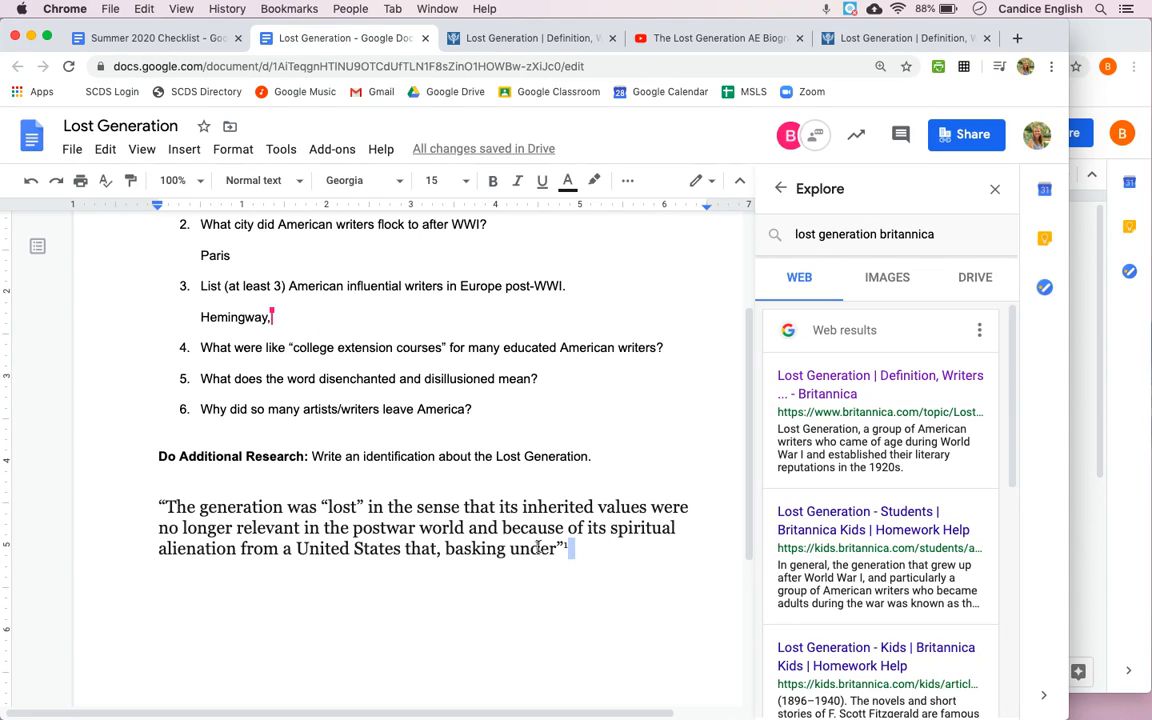
left_click(578, 546)
scroll(578, 546, "down", 3)
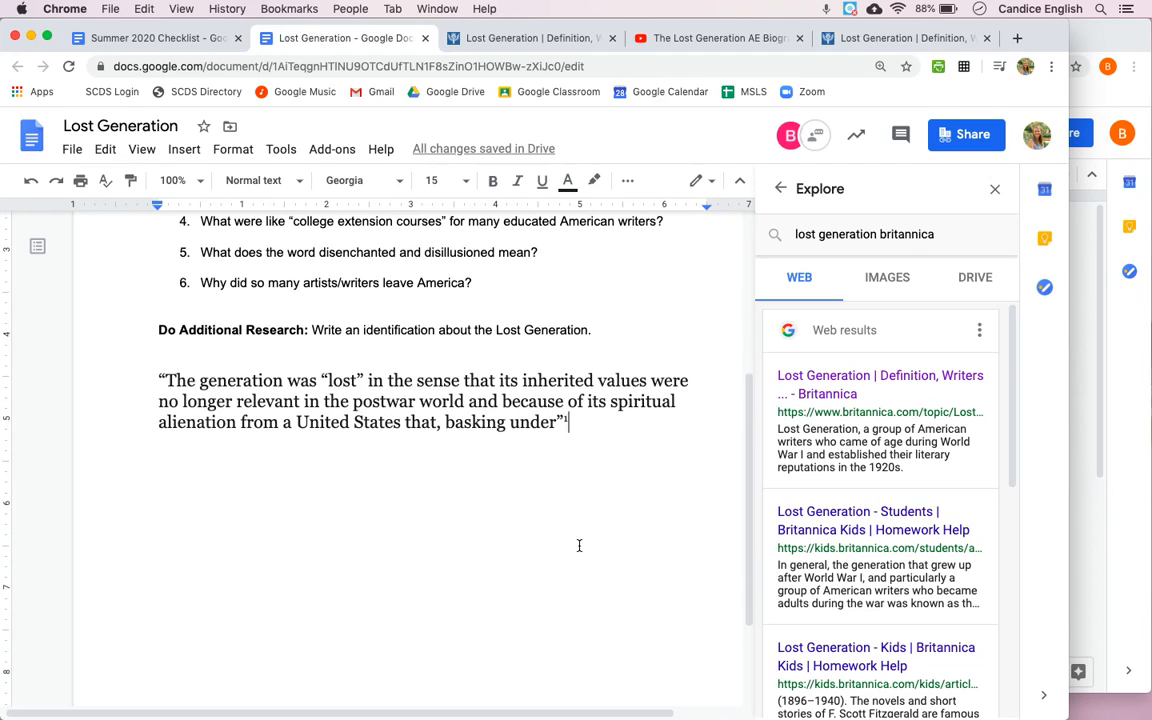
scroll(578, 546, "down", 3)
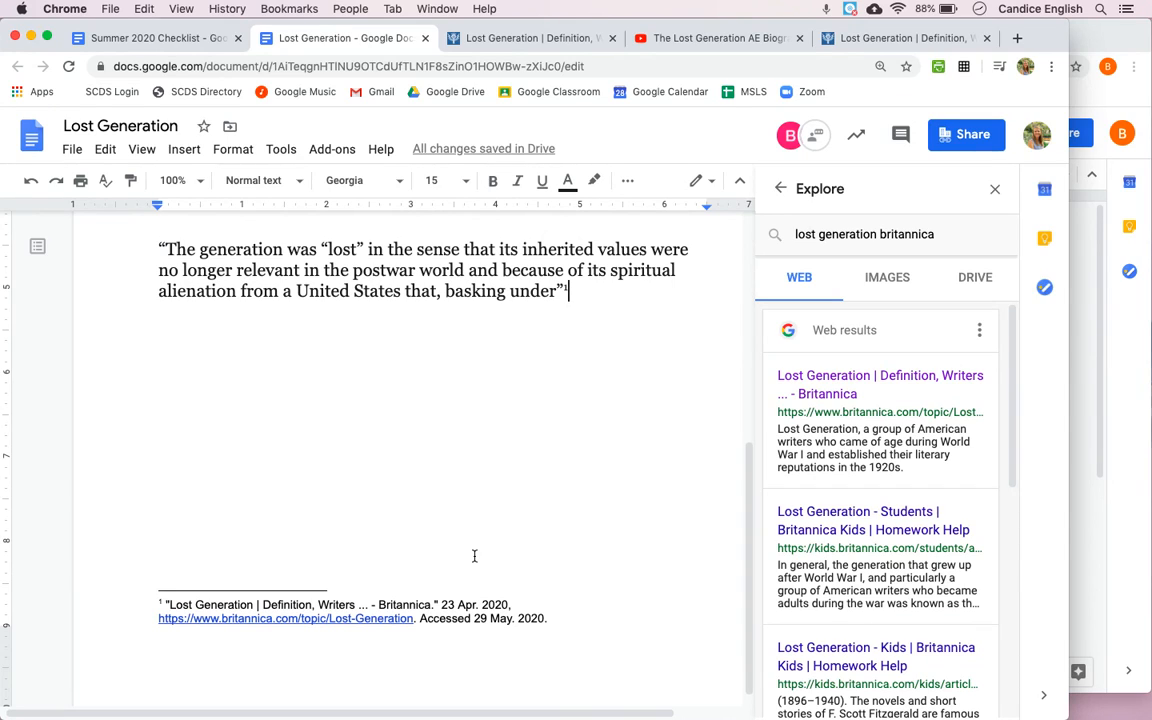
Step: Review the citation format choices for the web results and close them without changing the format
mouse_move(980, 487)
left_click(979, 334)
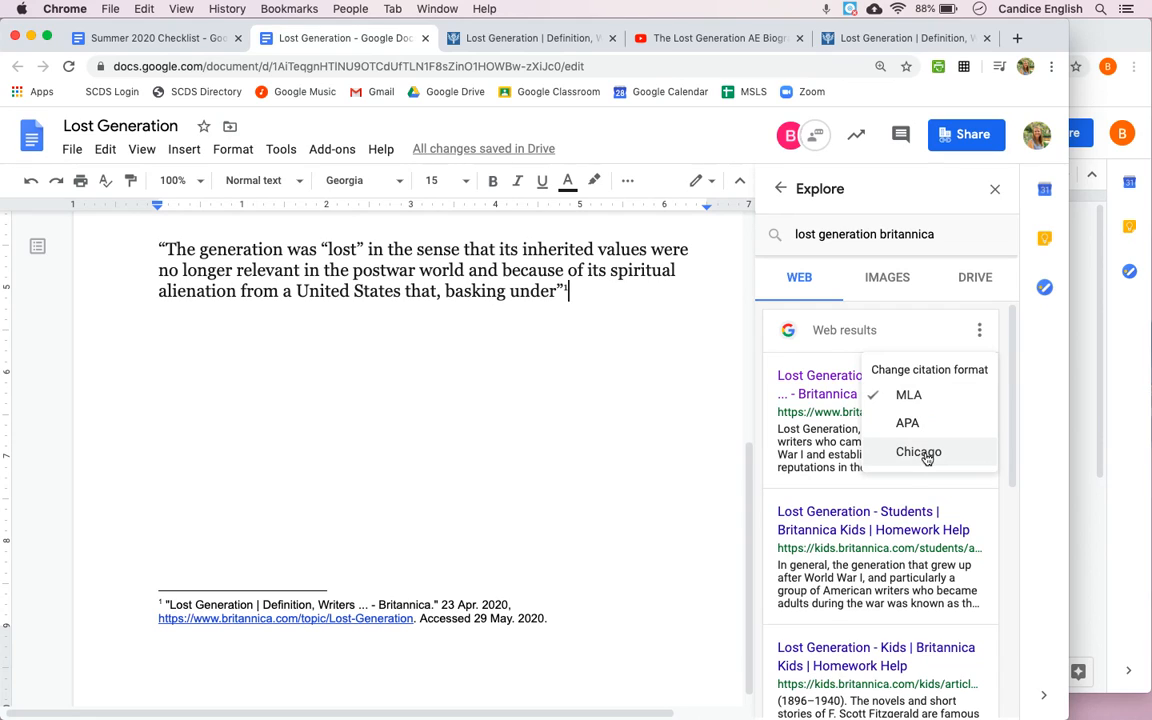
left_click(810, 489)
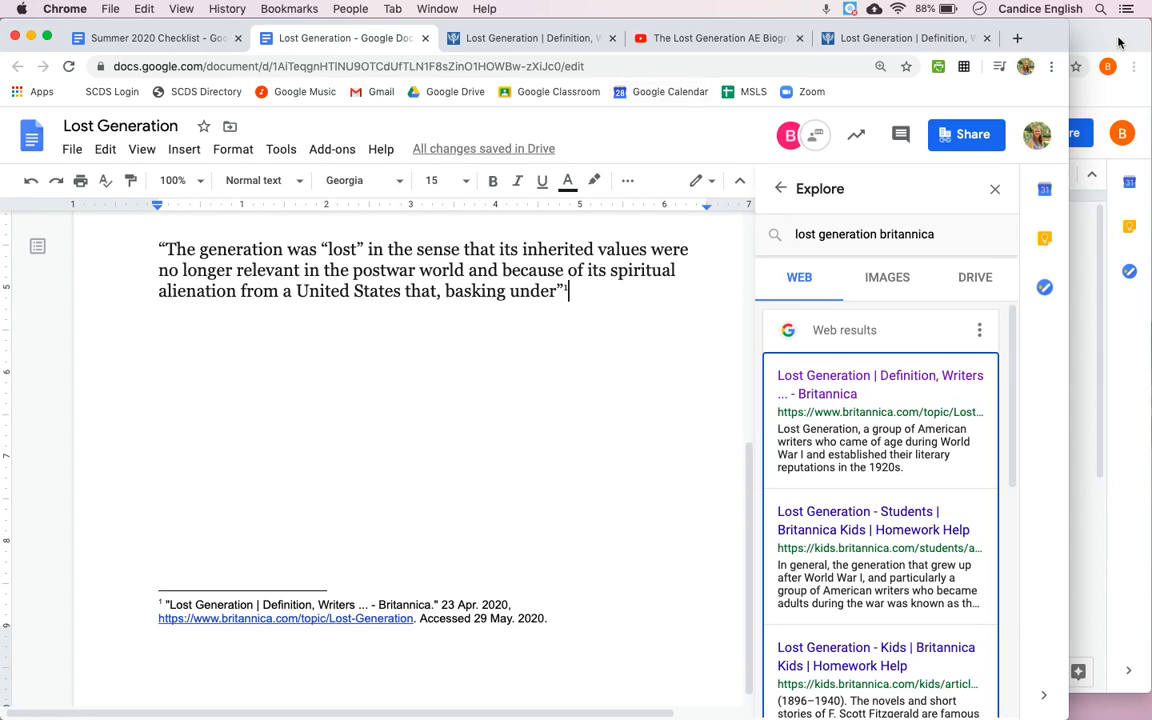
Step: Open a Chrome window under a different user profile
left_click(350, 8)
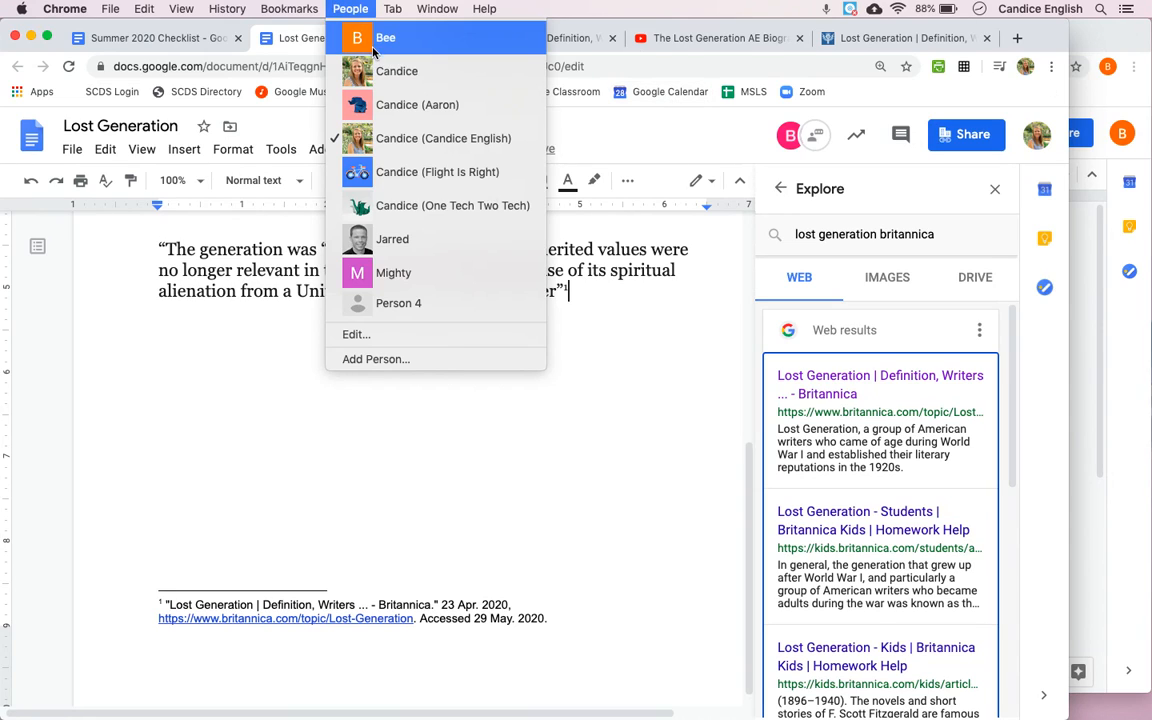
left_click(378, 84)
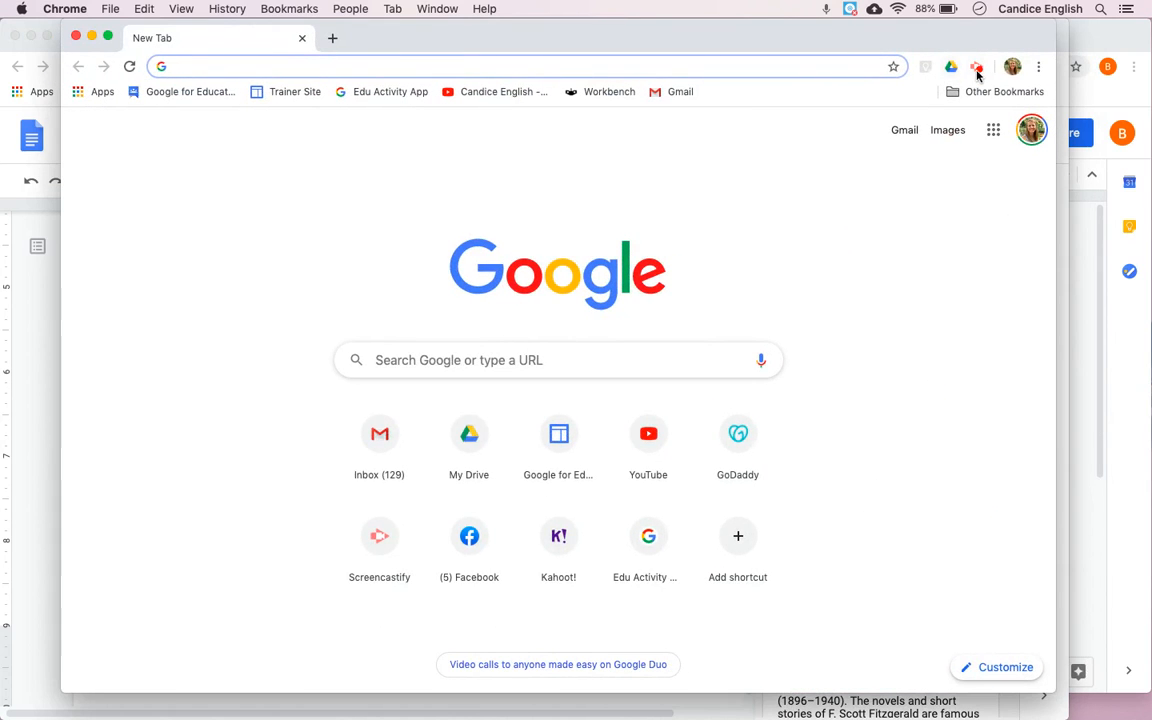